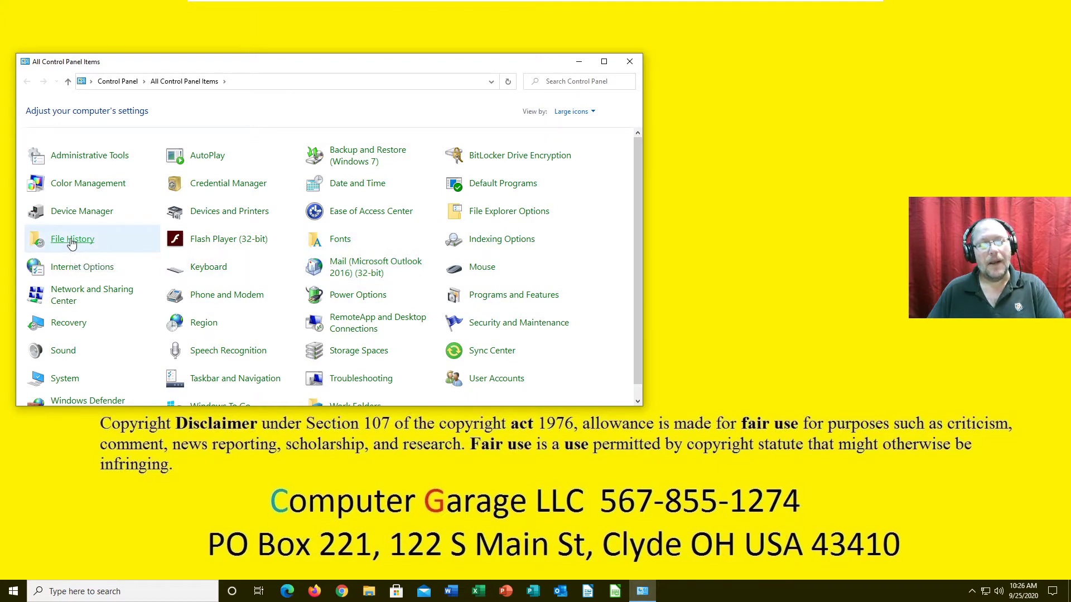
Turn on File History with Removable Disk (E:) as the destination, and look over the computer's drives in File Explorer
click(112, 246)
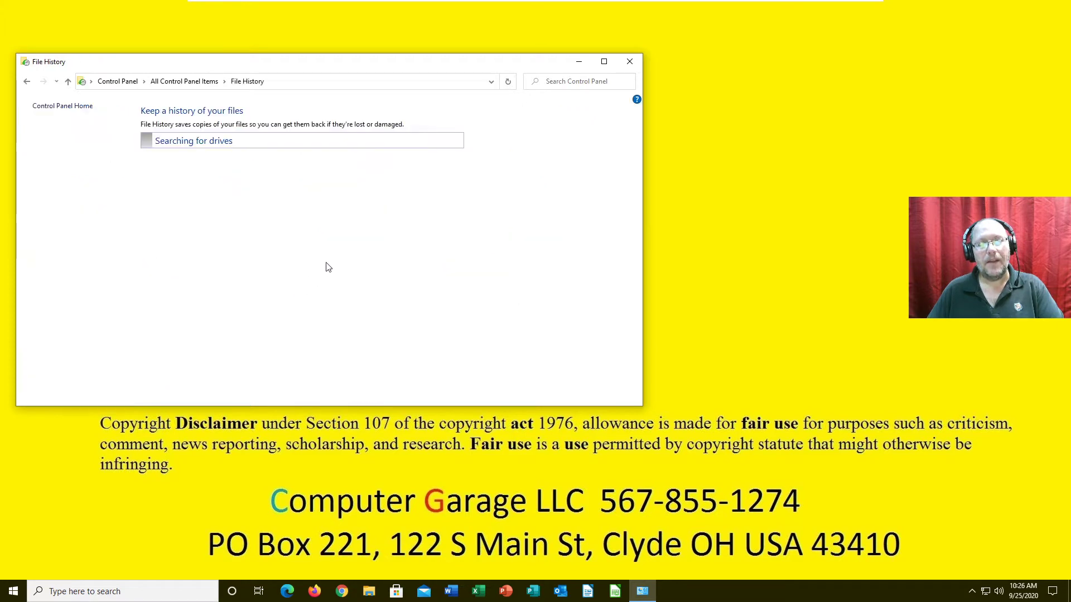
drag(373, 61, 540, 35)
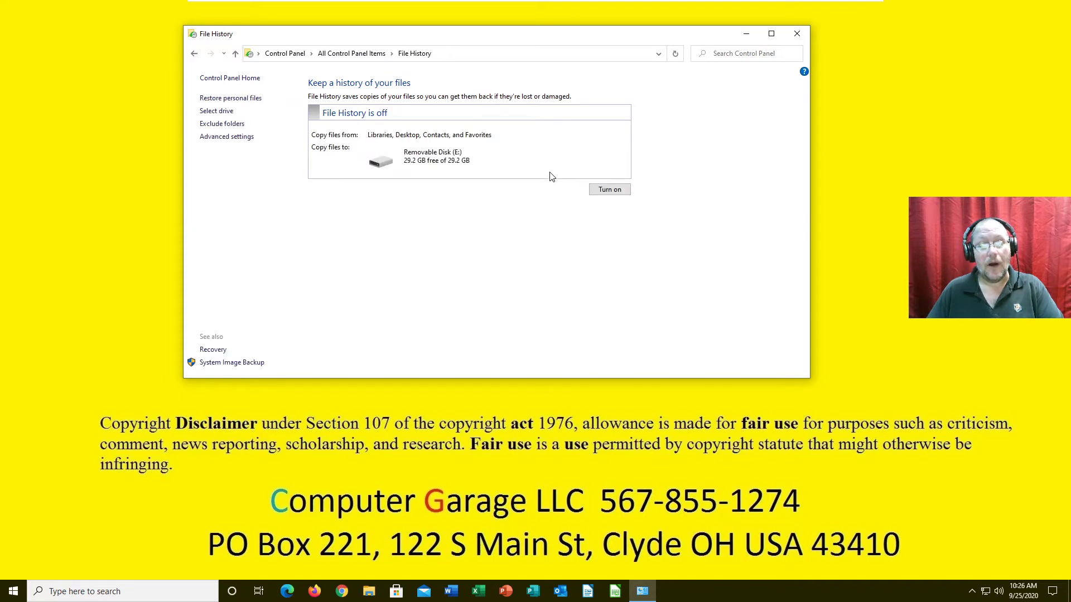
click(614, 193)
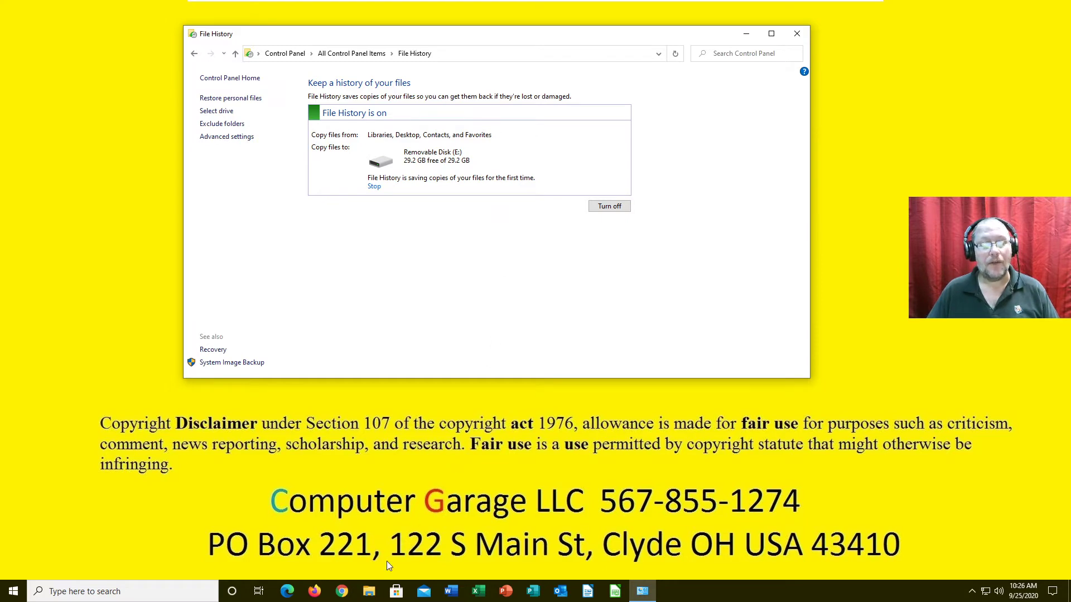
click(369, 591)
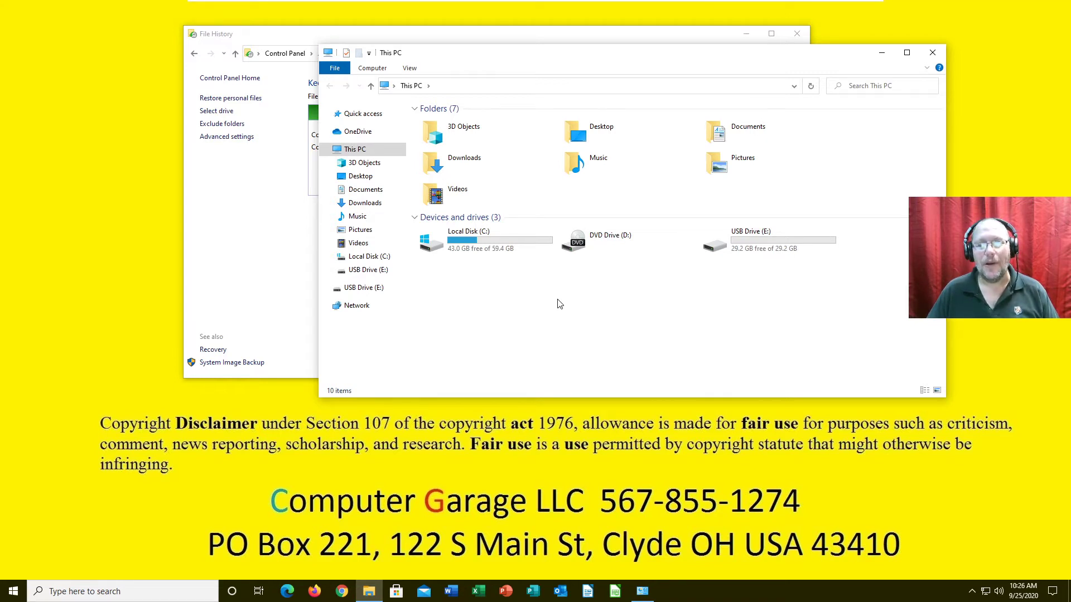
click(932, 53)
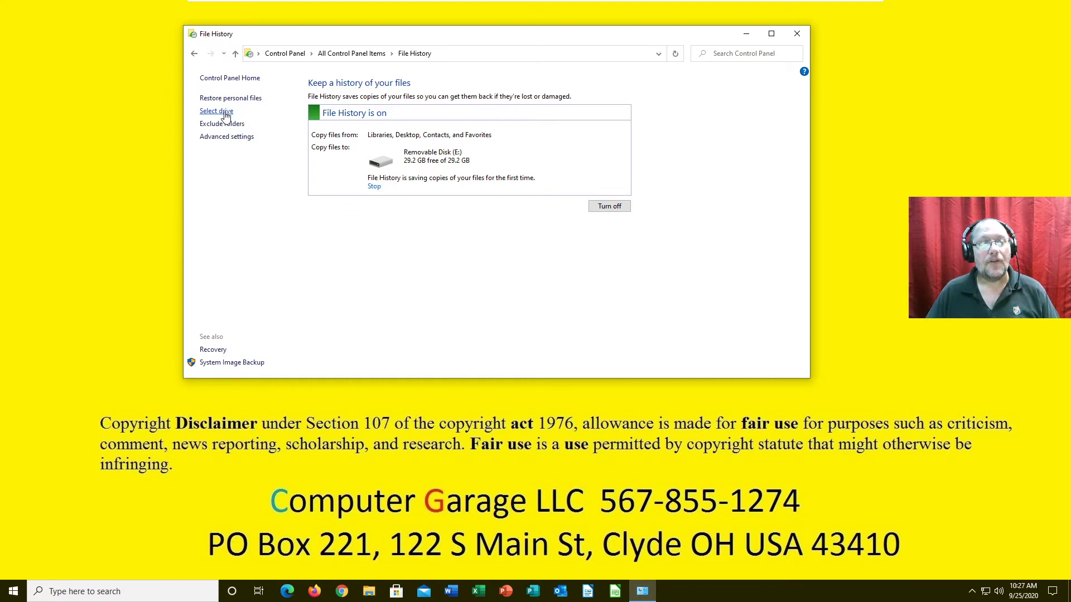
Review File History's advanced options for save frequency and version retention, keeping saved versions at Forever (default)
click(243, 138)
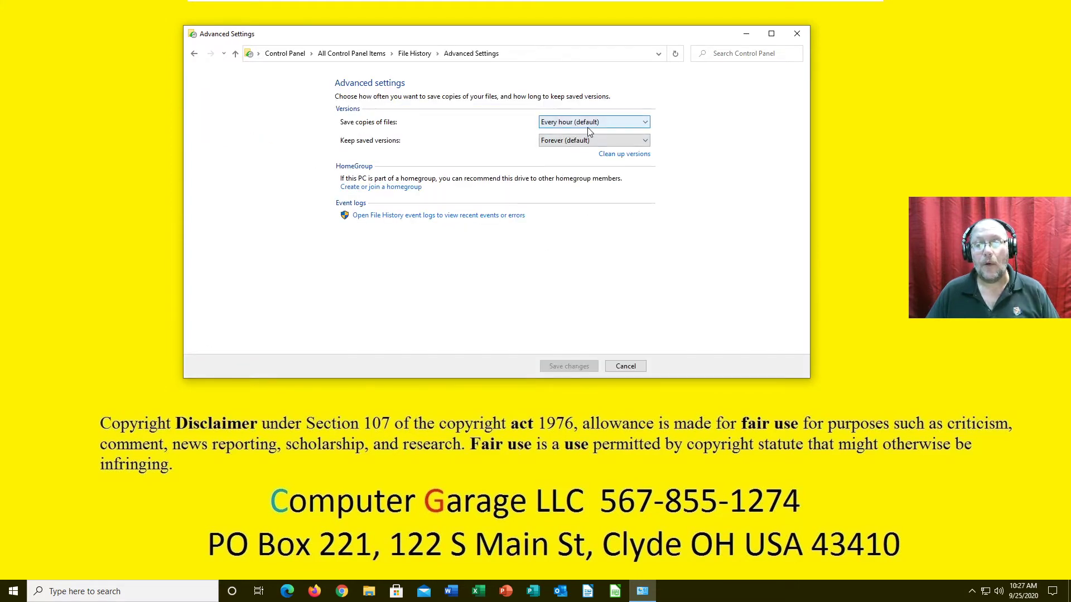
click(606, 125)
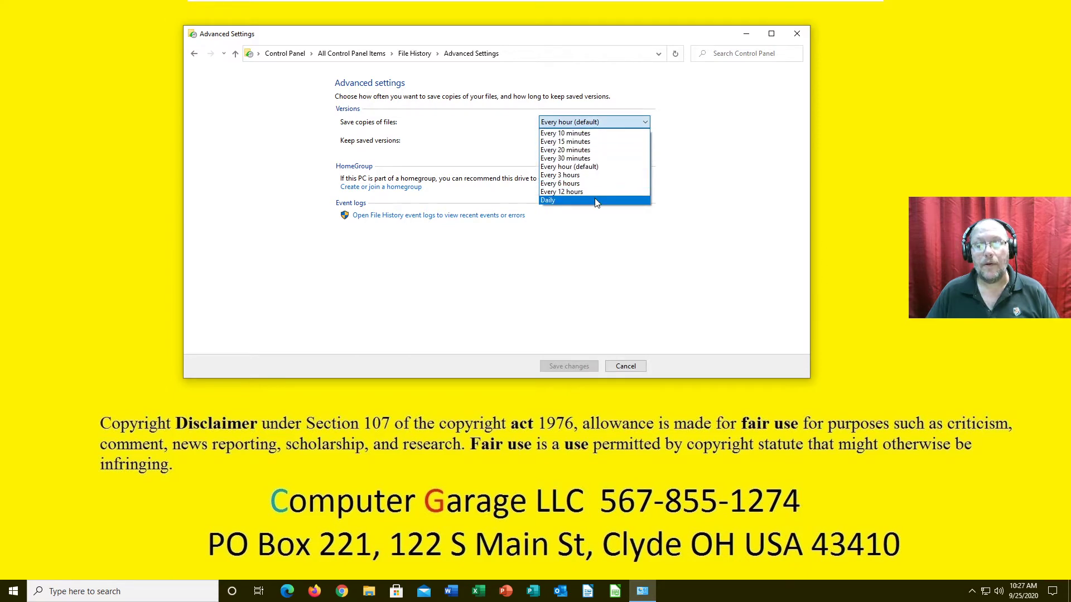
click(602, 124)
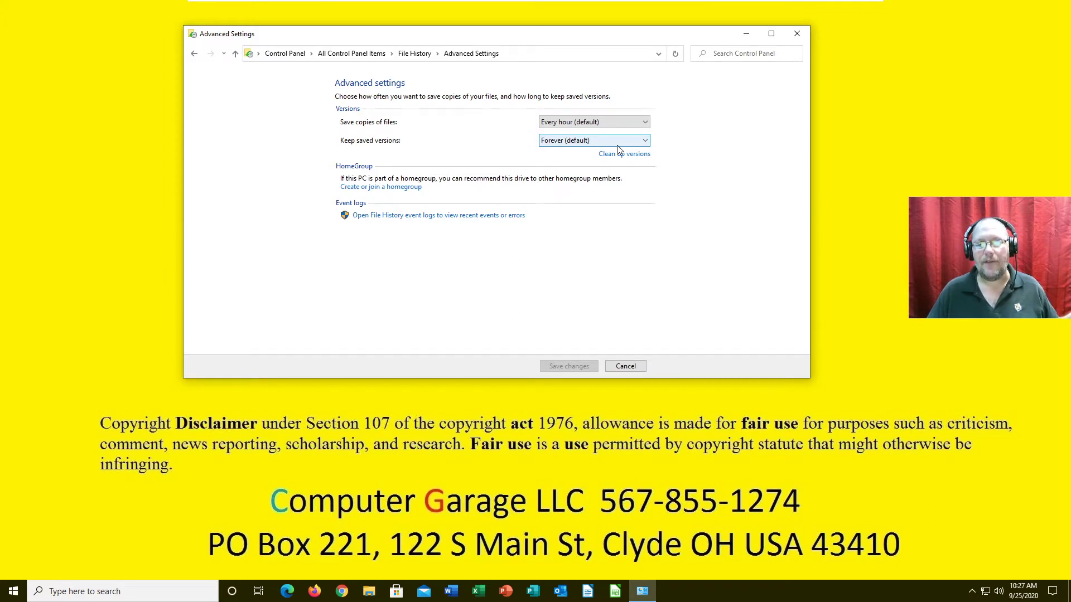
click(617, 145)
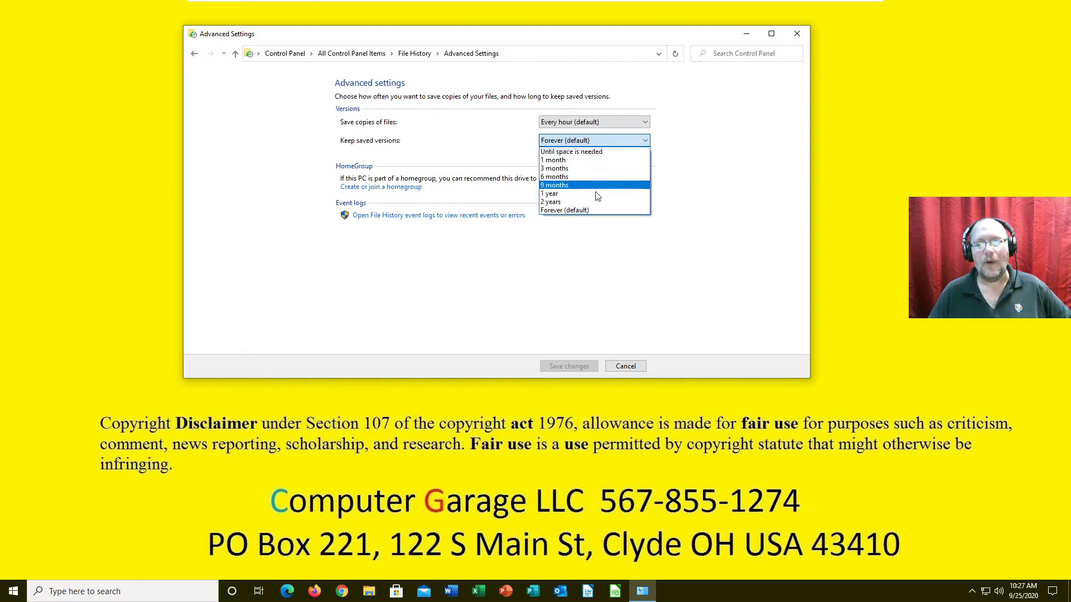
click(598, 212)
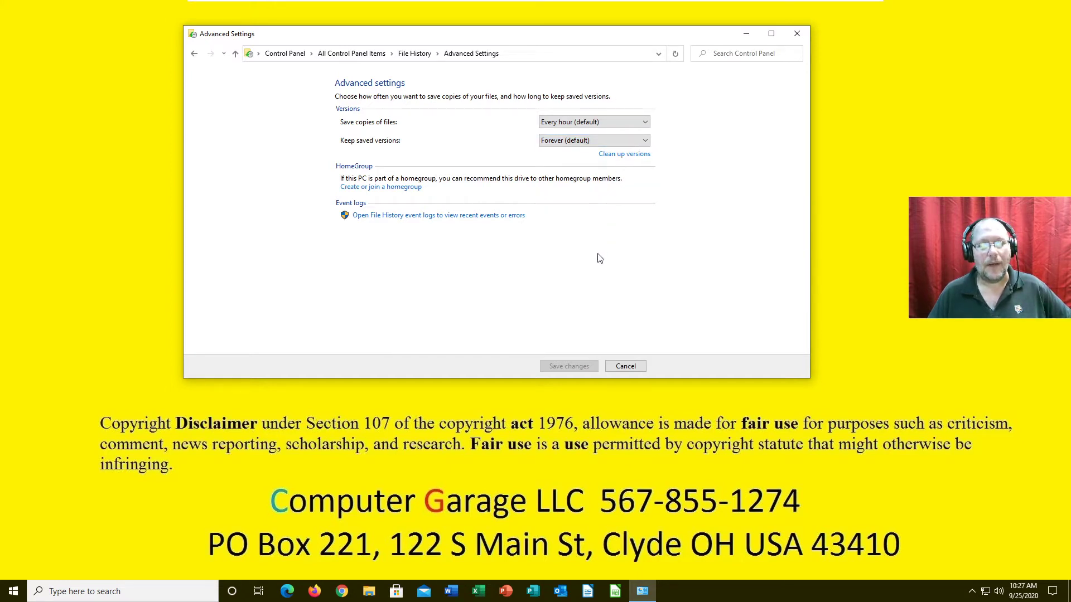
Browse USB Drive (E:) in File Explorer through the FileHistory and Studio folders to the computer's Configuration folder
click(369, 593)
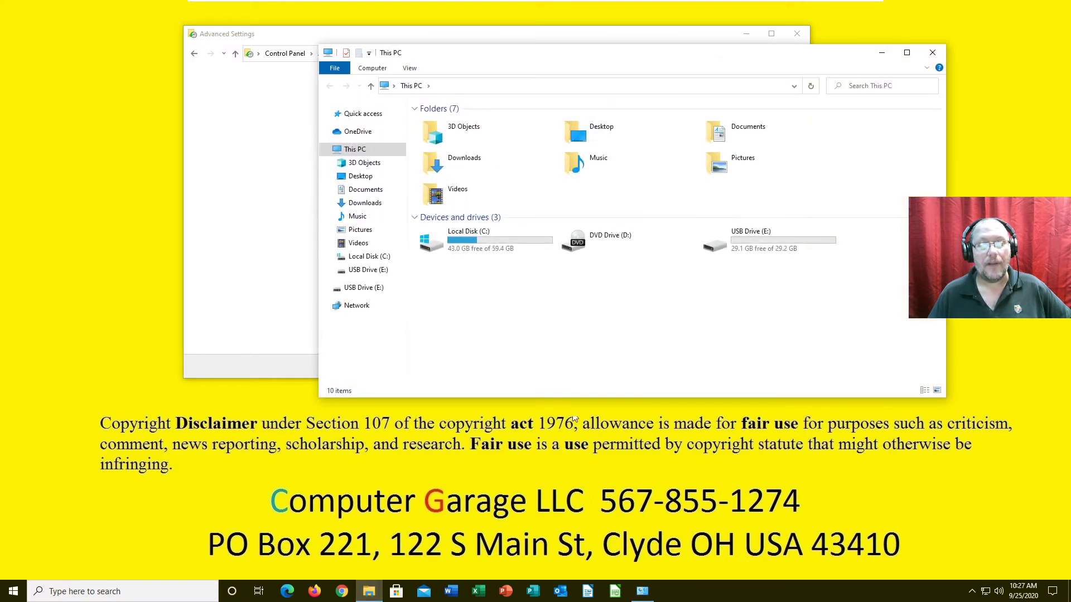
double_click(758, 239)
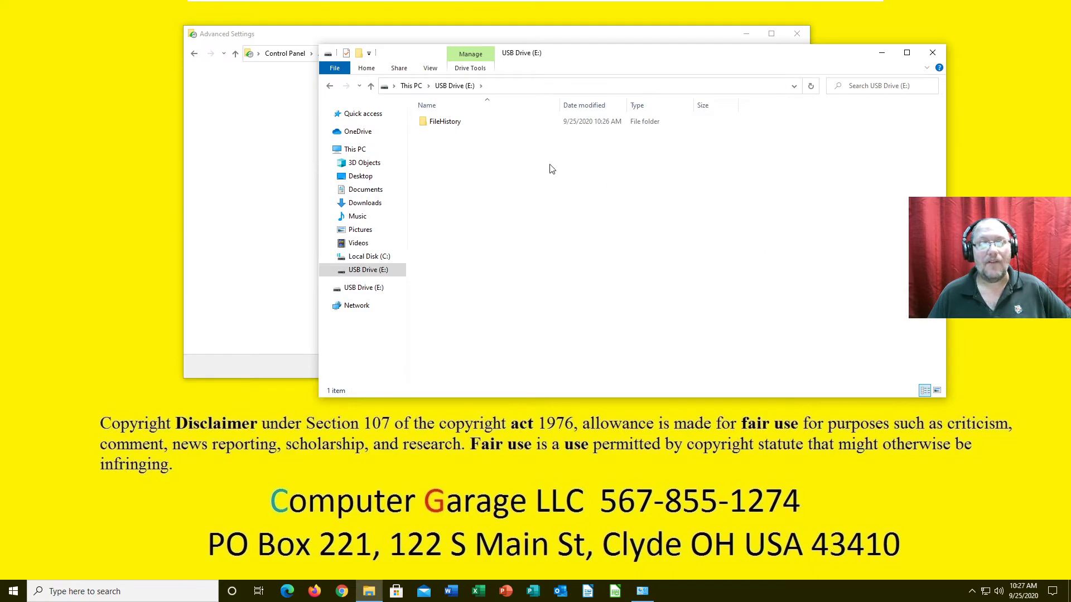
double_click(459, 128)
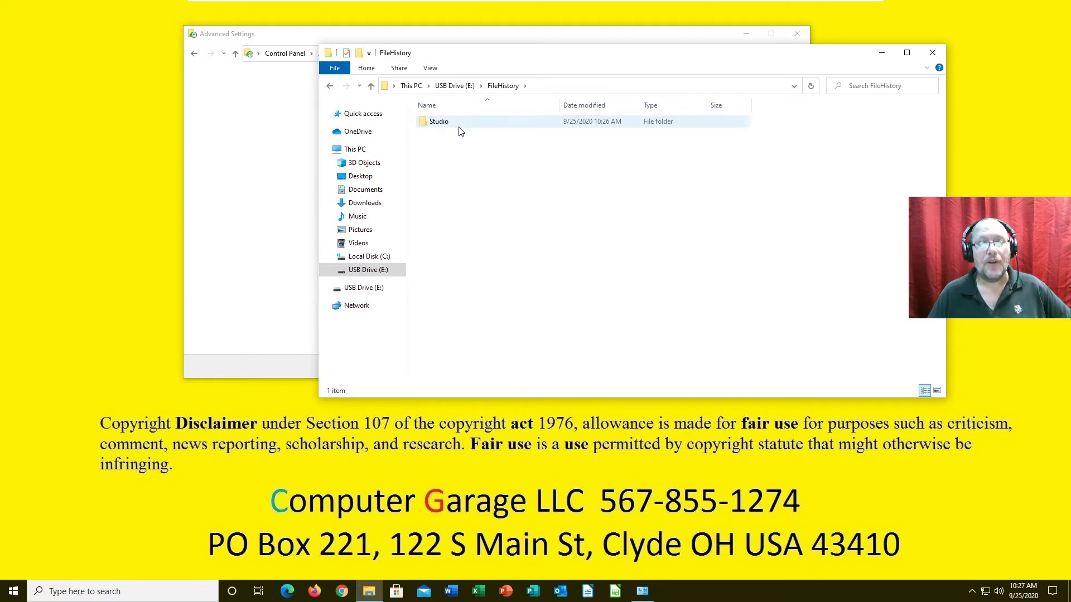
double_click(459, 127)
double_click(460, 127)
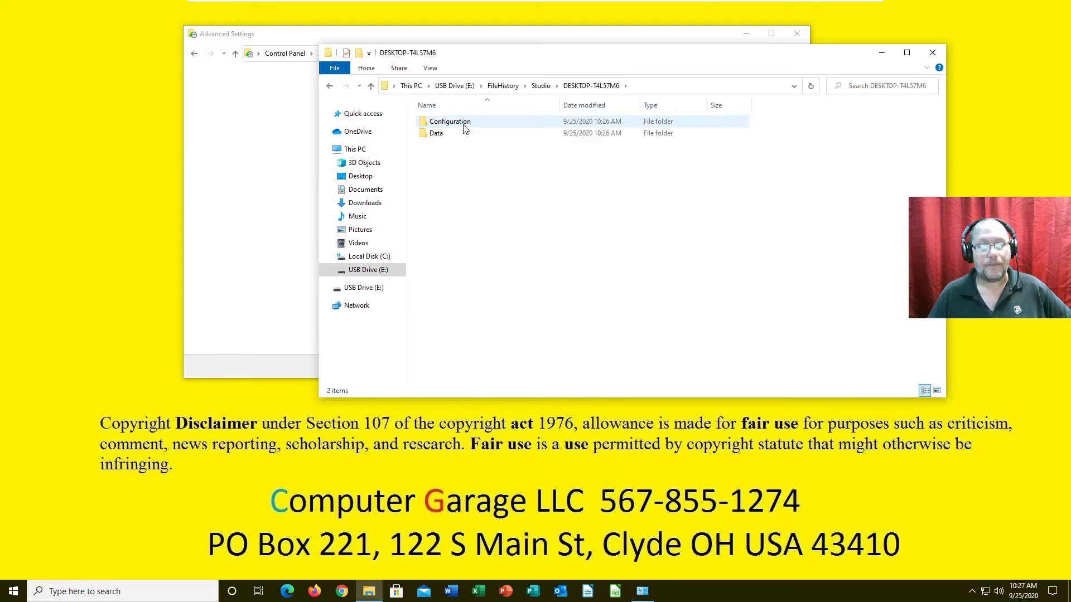
double_click(458, 126)
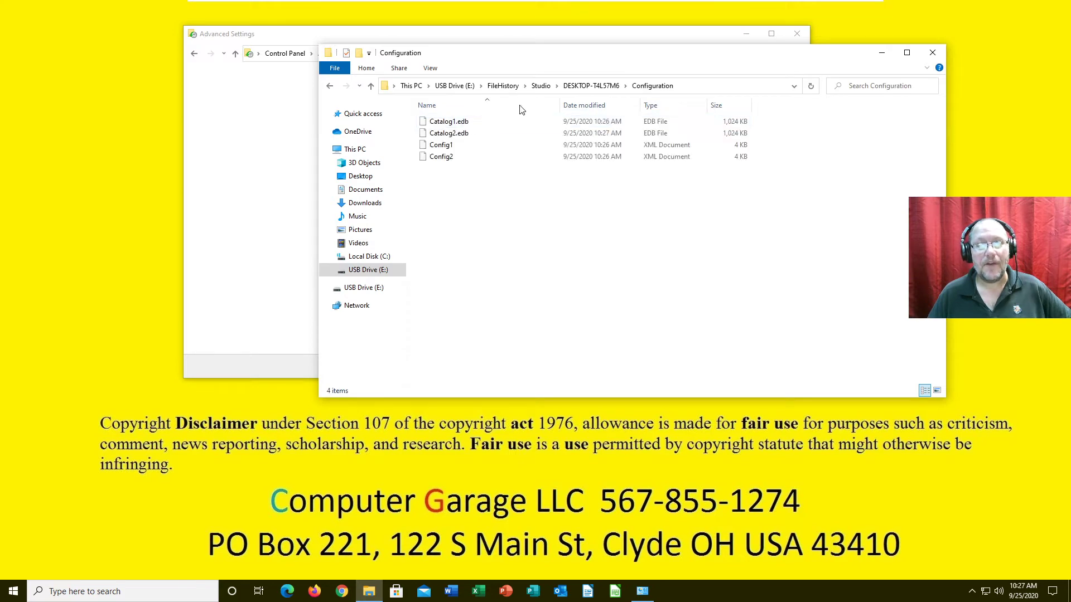
Go back and browse the backup's Data folder down through C and Users to the Studio folder
key(BackSpace)
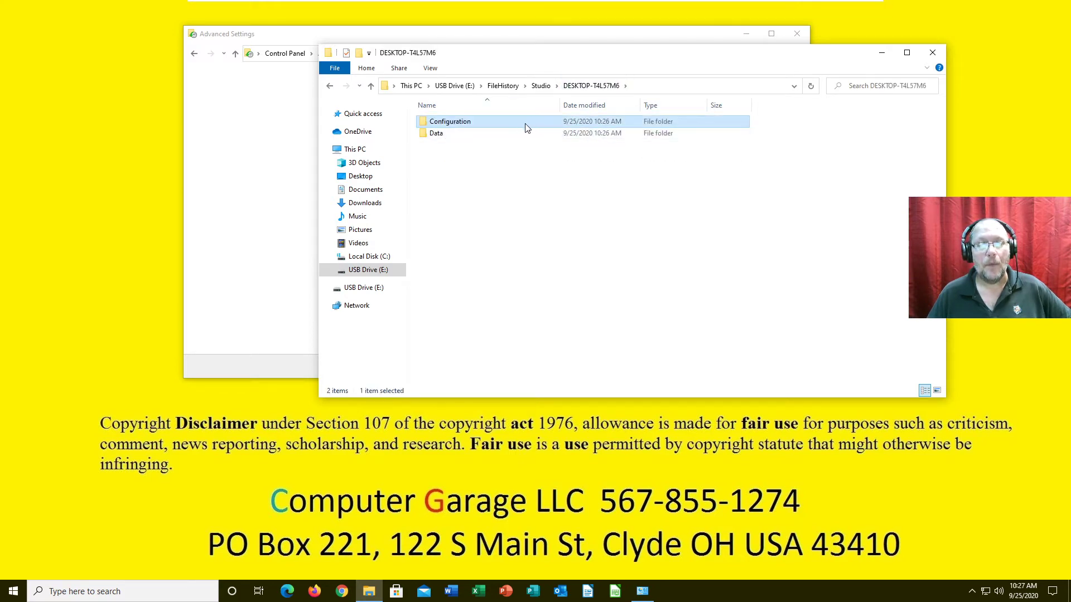
double_click(469, 139)
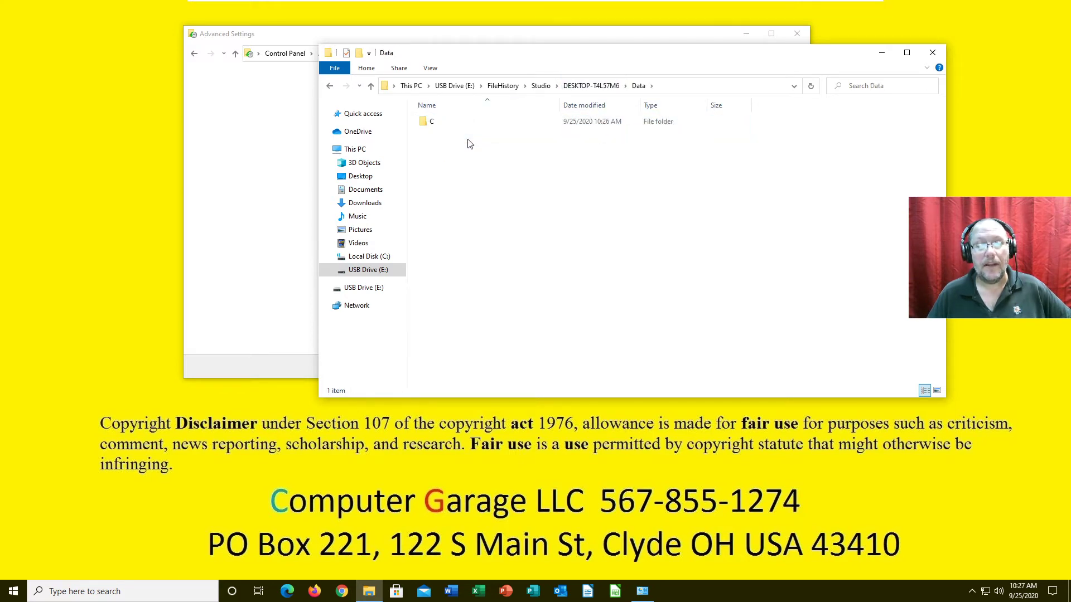
double_click(455, 124)
double_click(455, 124)
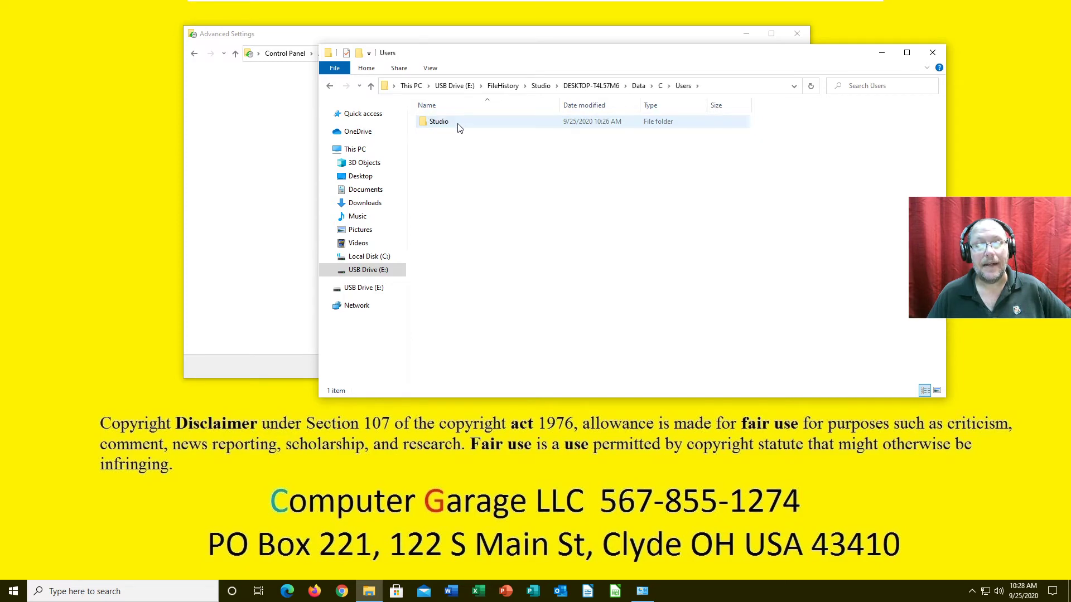
double_click(457, 124)
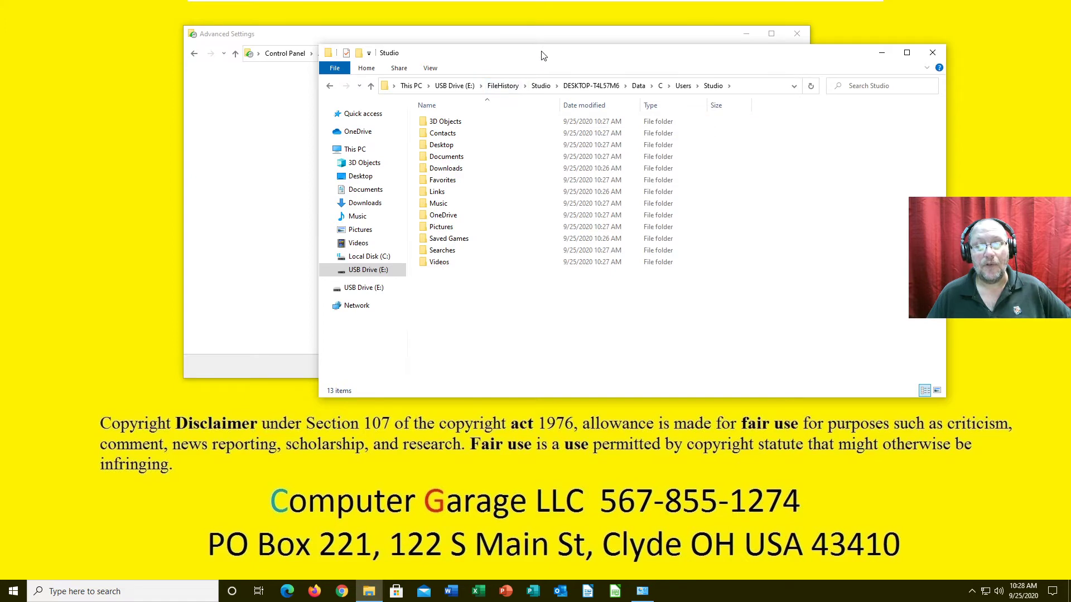
drag(541, 55, 664, 28)
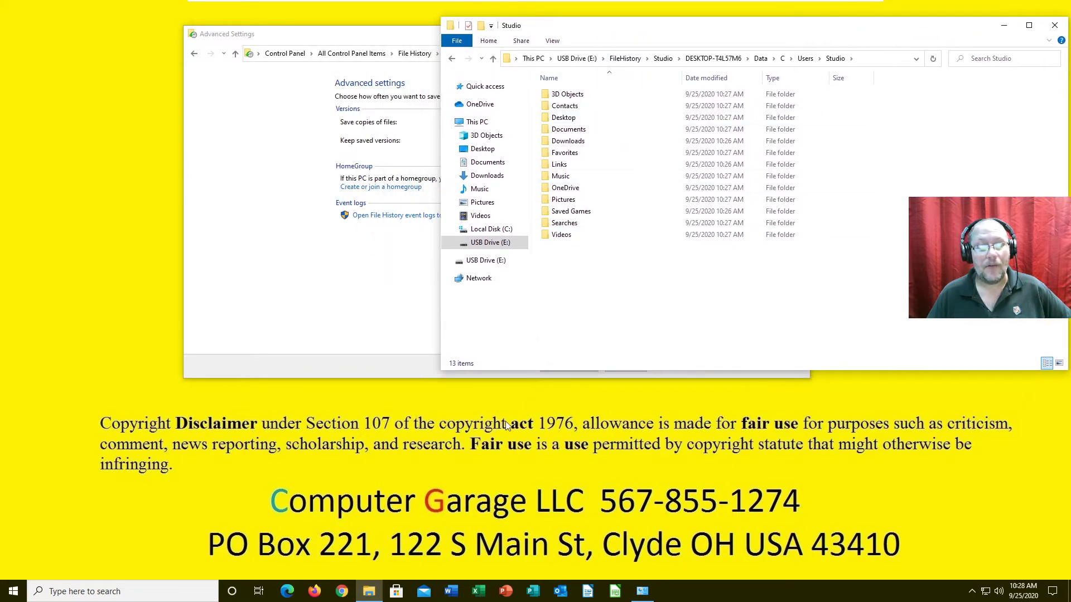
Open a second File Explorer window and browse Local Disk (C:) to the Studio folder under Users
click(370, 592)
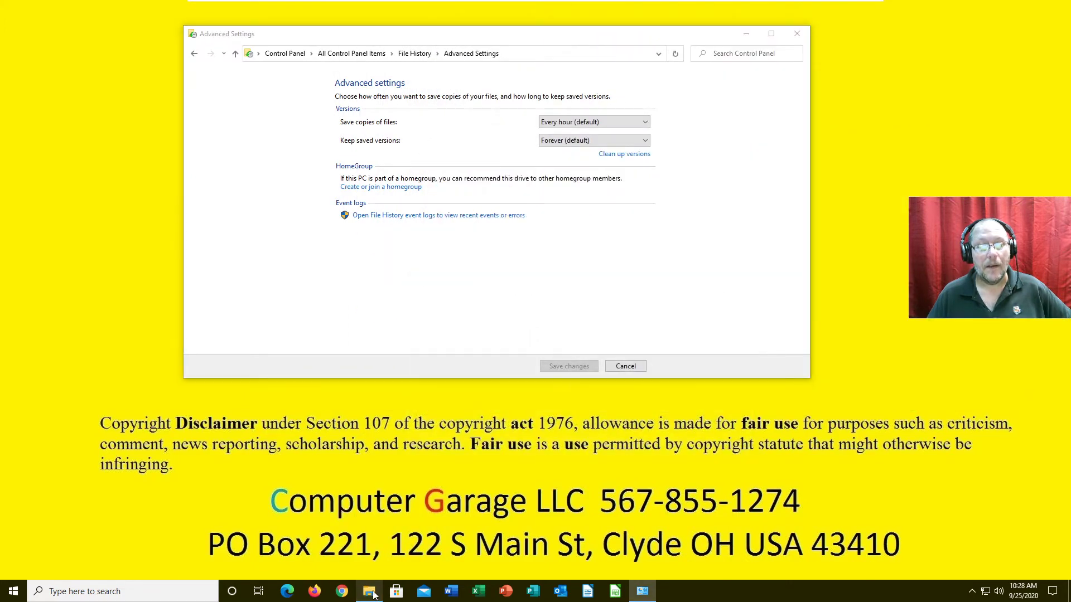
click(373, 595)
right_click(375, 586)
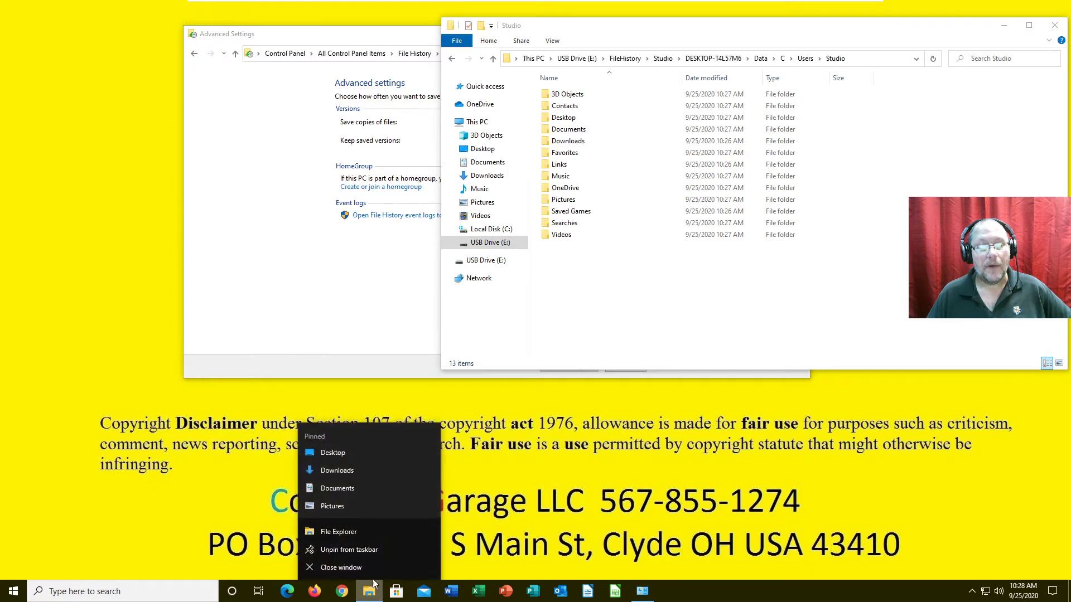
click(354, 533)
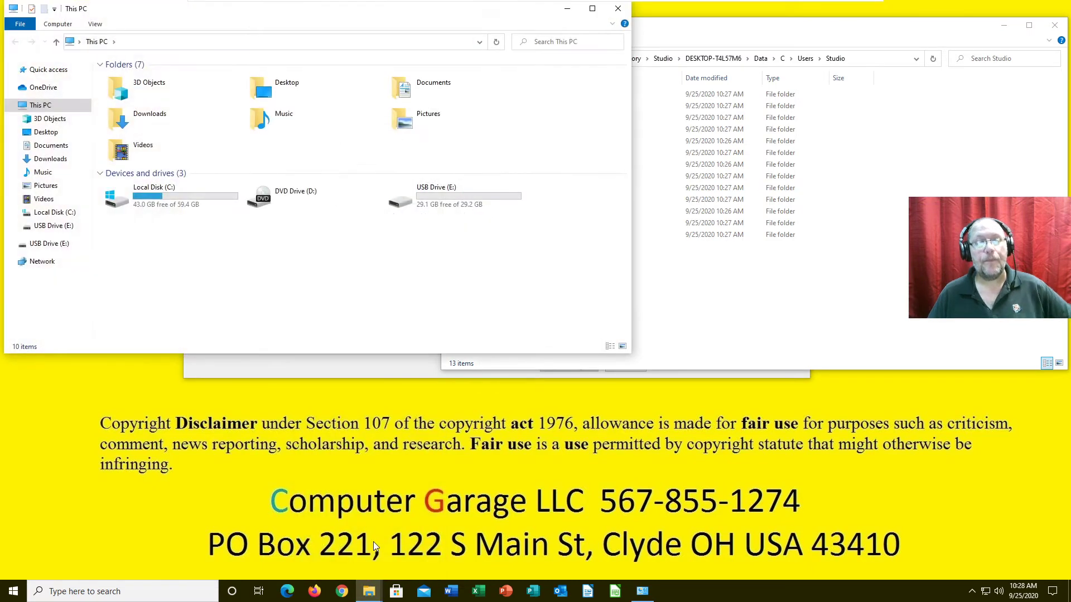
click(202, 207)
double_click(202, 207)
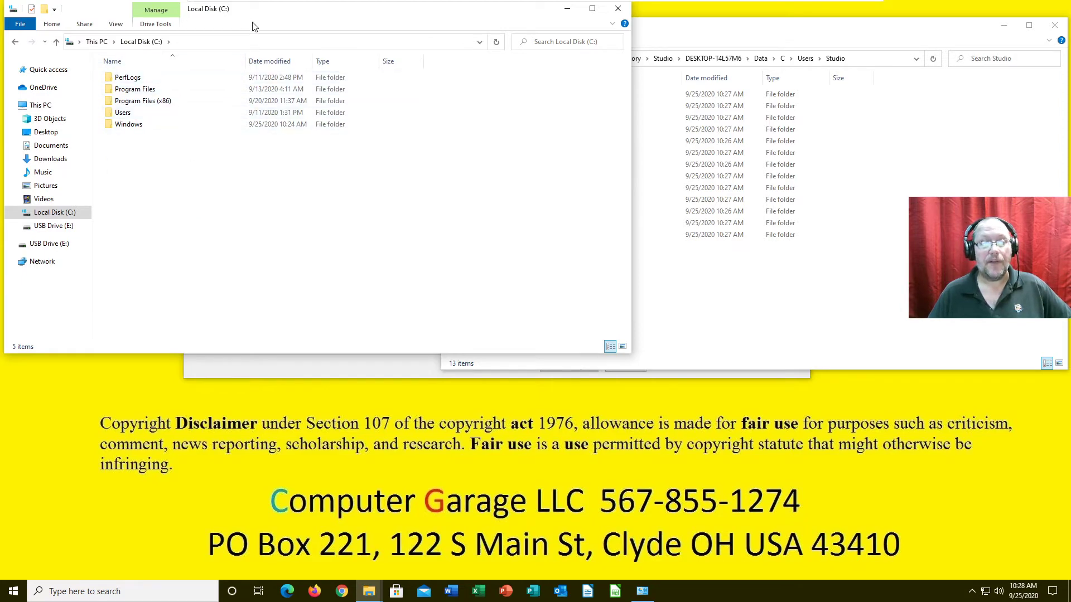
double_click(130, 114)
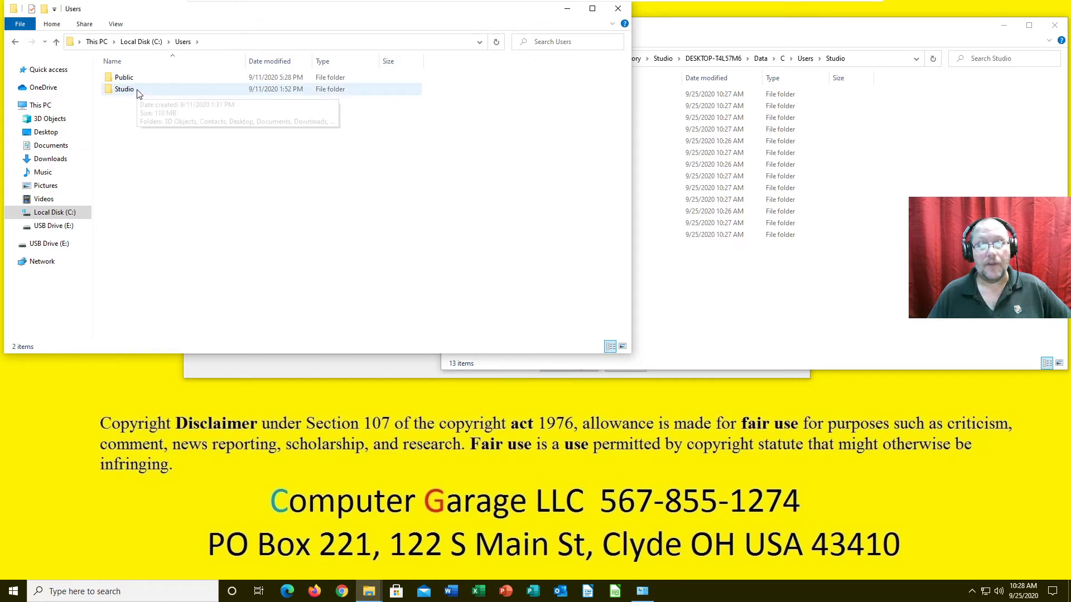
double_click(138, 94)
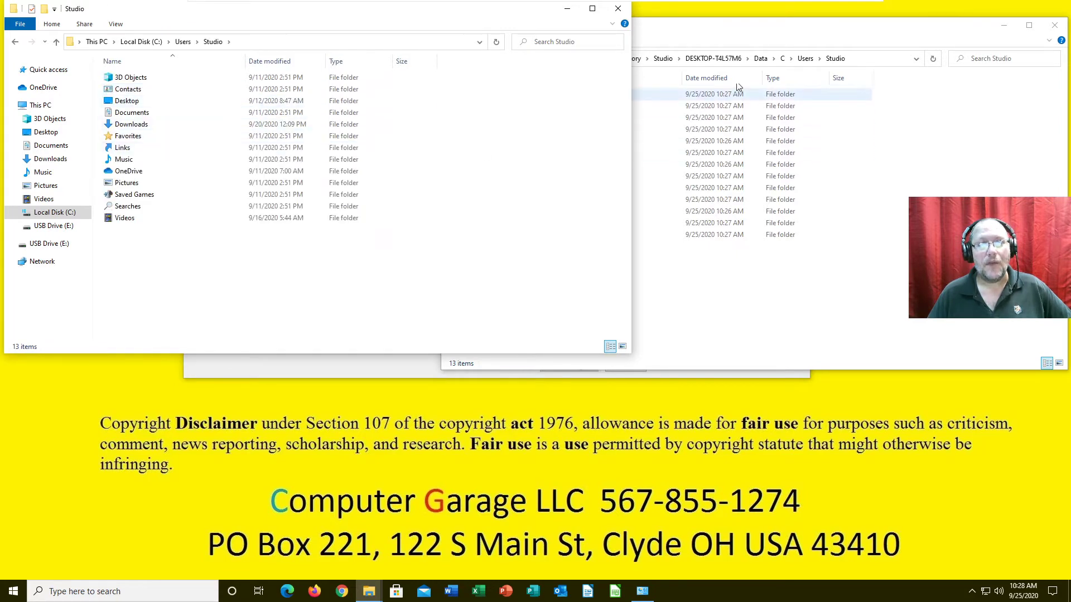
Compare the backed-up Studio folder with the original side by side, and close both folder windows and the Advanced Settings window
click(693, 34)
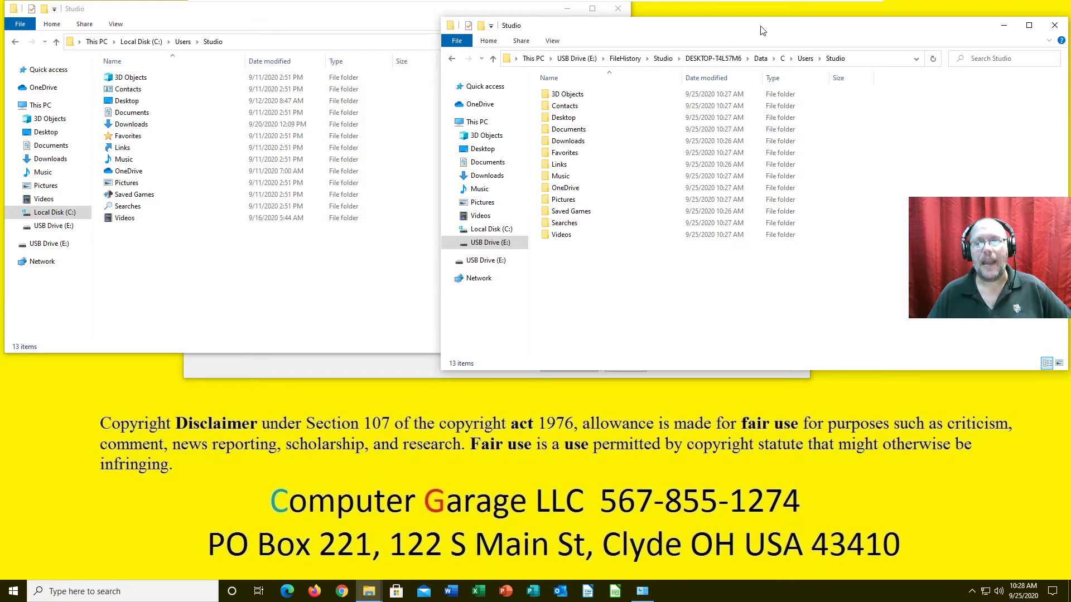
drag(762, 30, 696, 39)
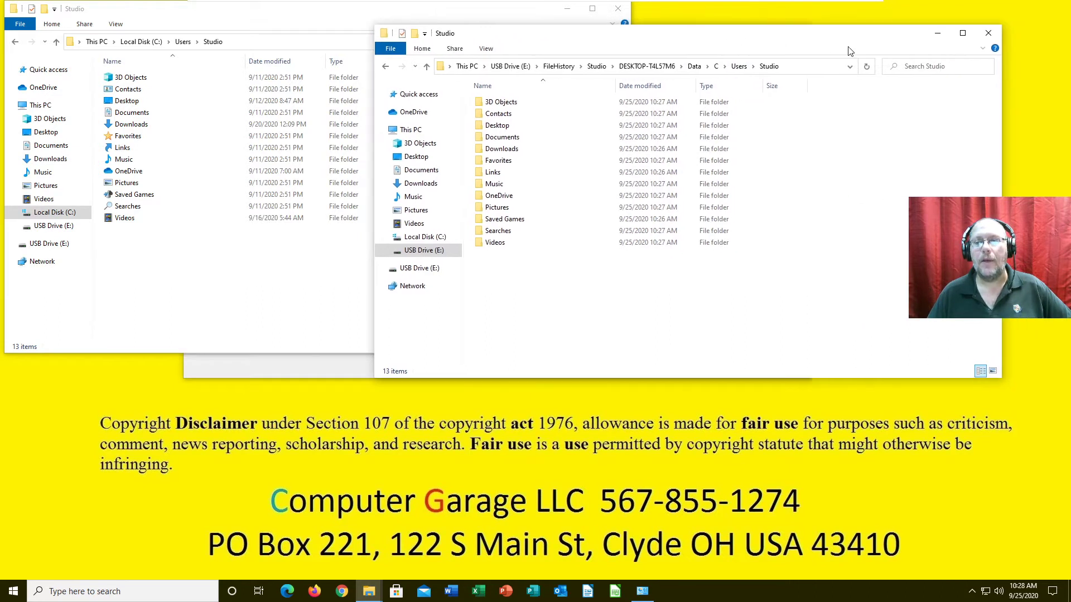
click(988, 34)
click(620, 9)
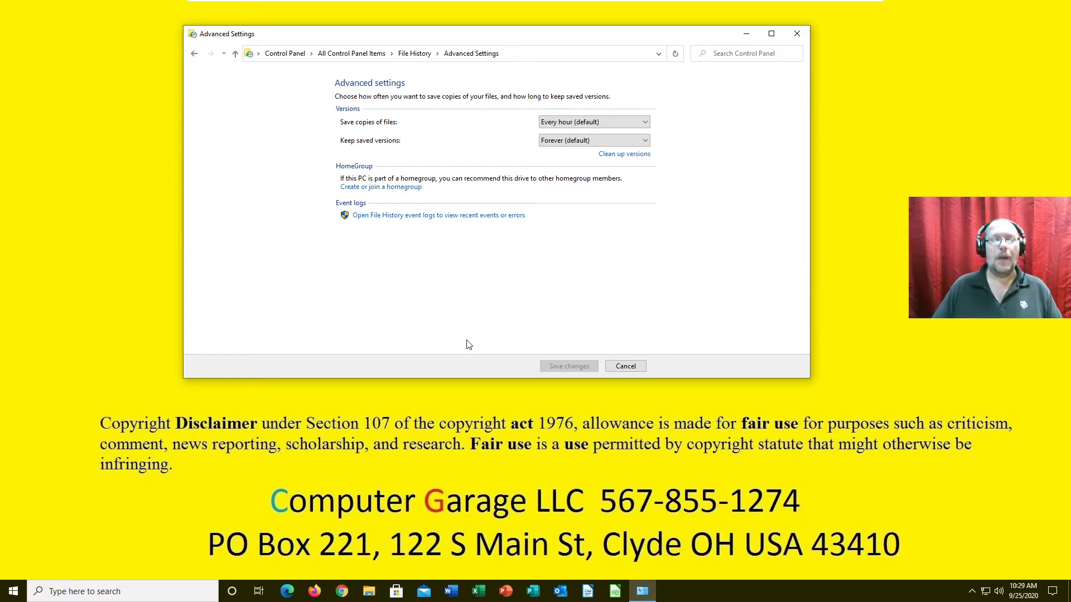
click(797, 34)
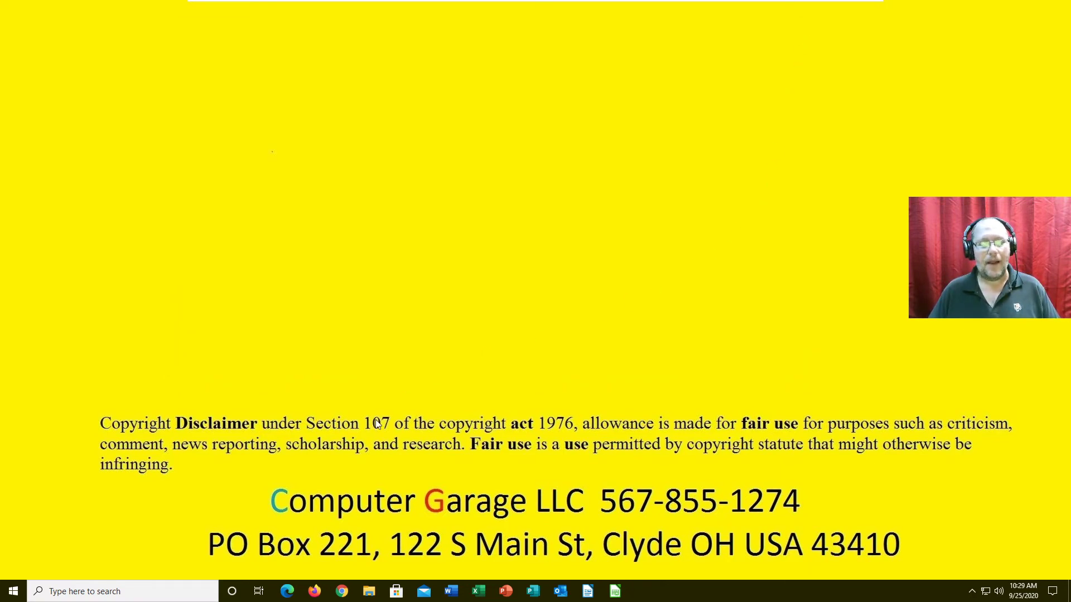
Find Control Panel by searching for "control" and open its Backup and Restore (Windows 7) page
click(154, 592)
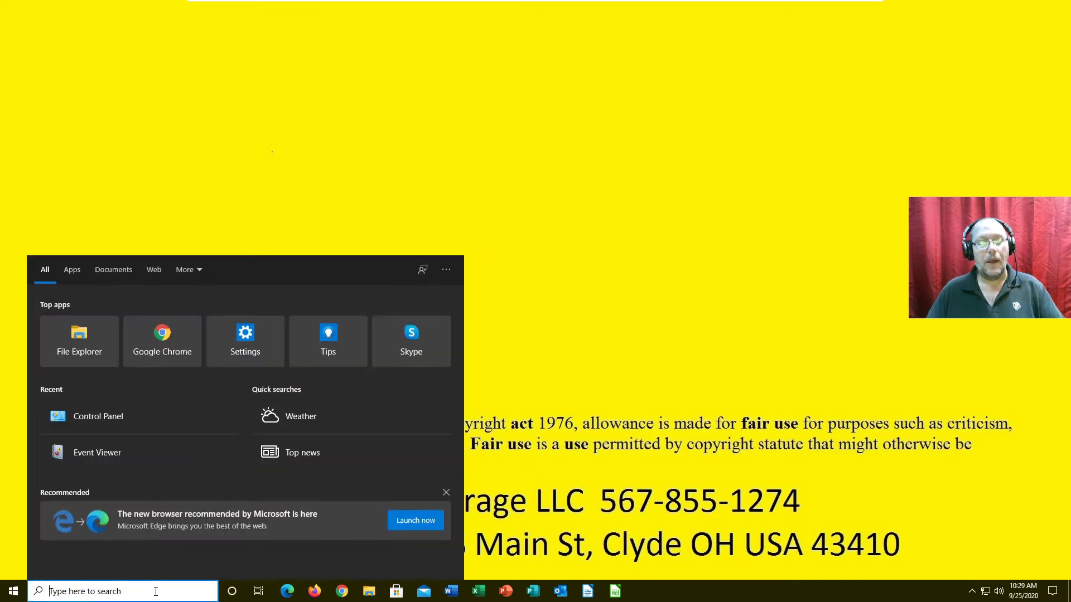
text(control)
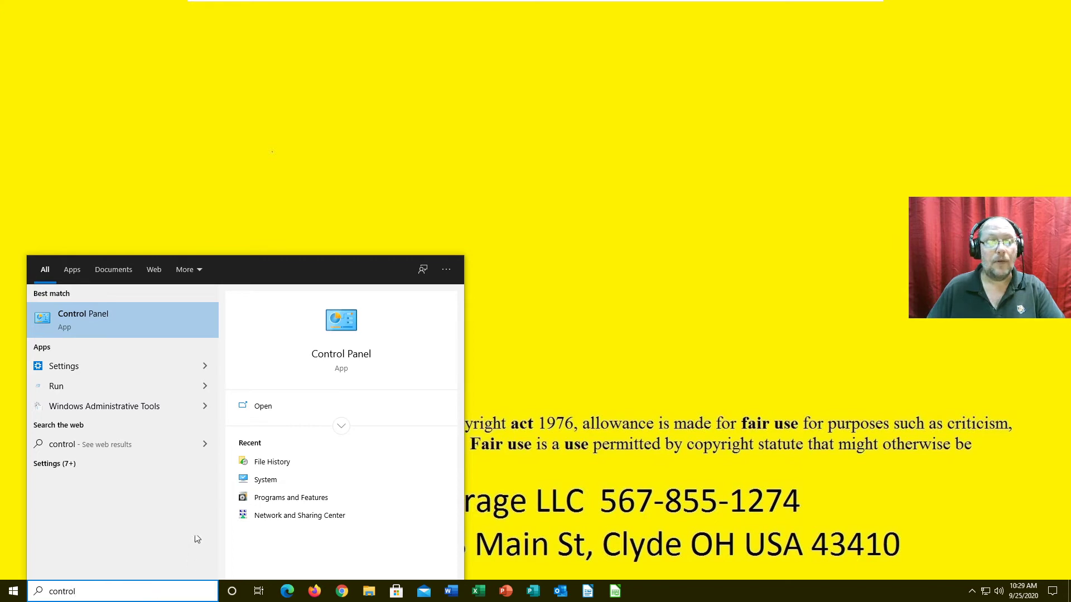
click(164, 320)
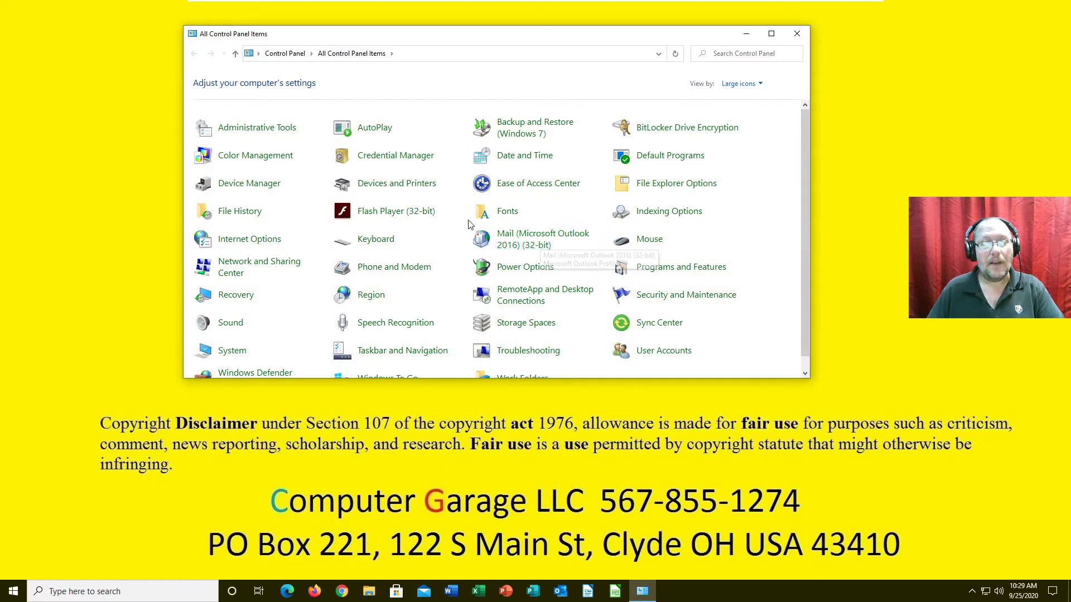
click(526, 137)
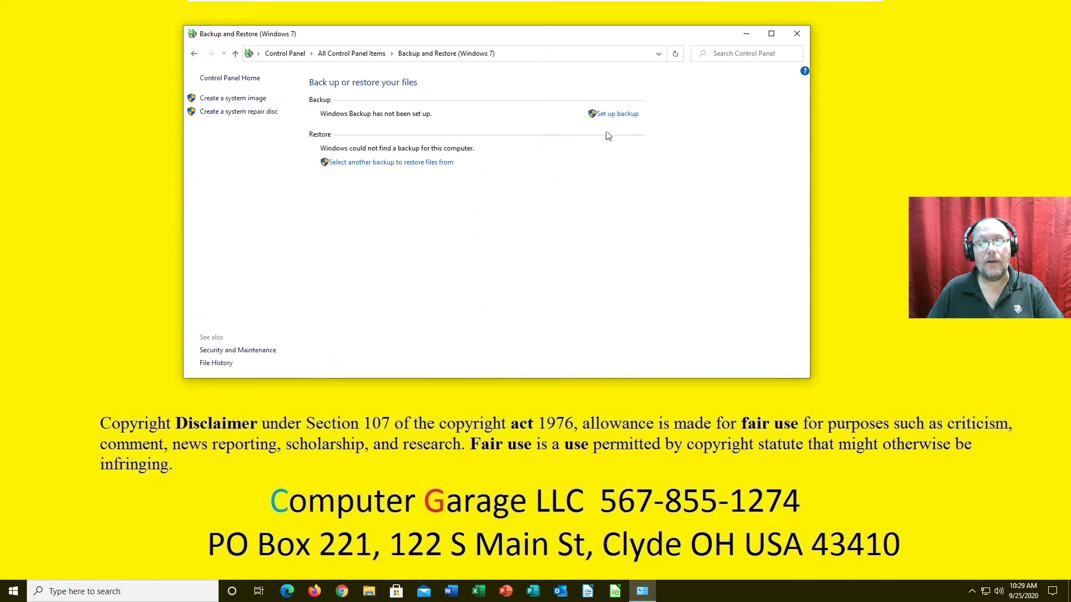
Step through backup setup using USB Drive (E:) and Let me choose, then cancel at the item selection and close the window
click(617, 115)
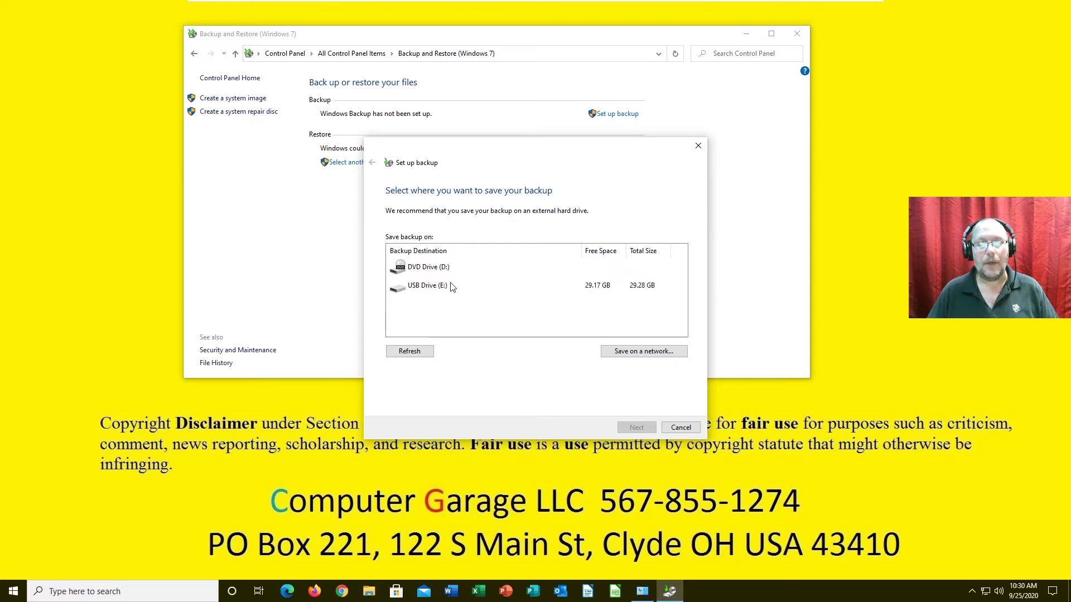
click(425, 288)
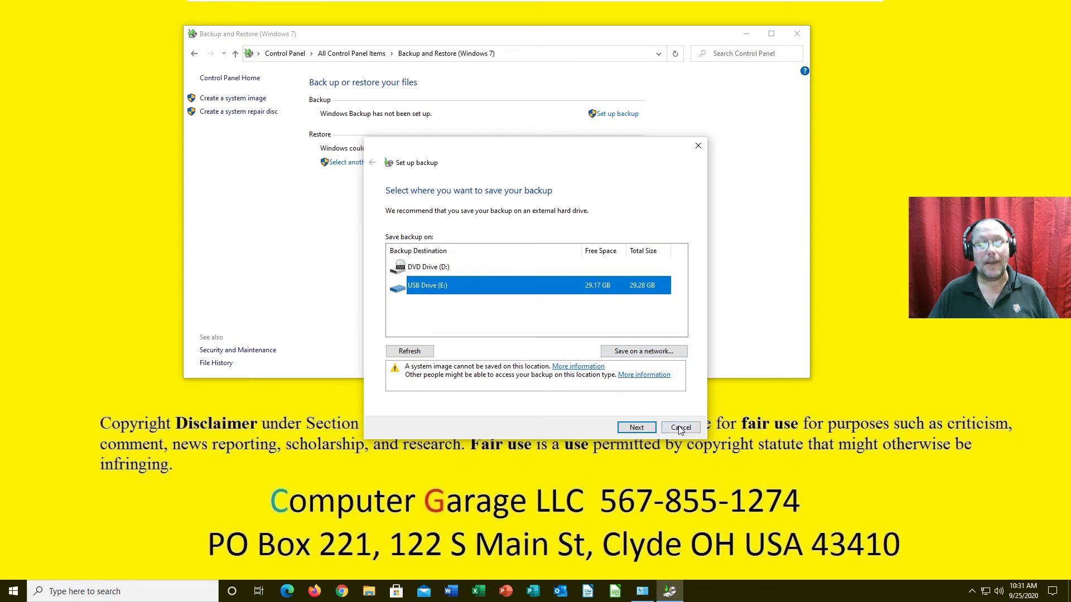
click(642, 428)
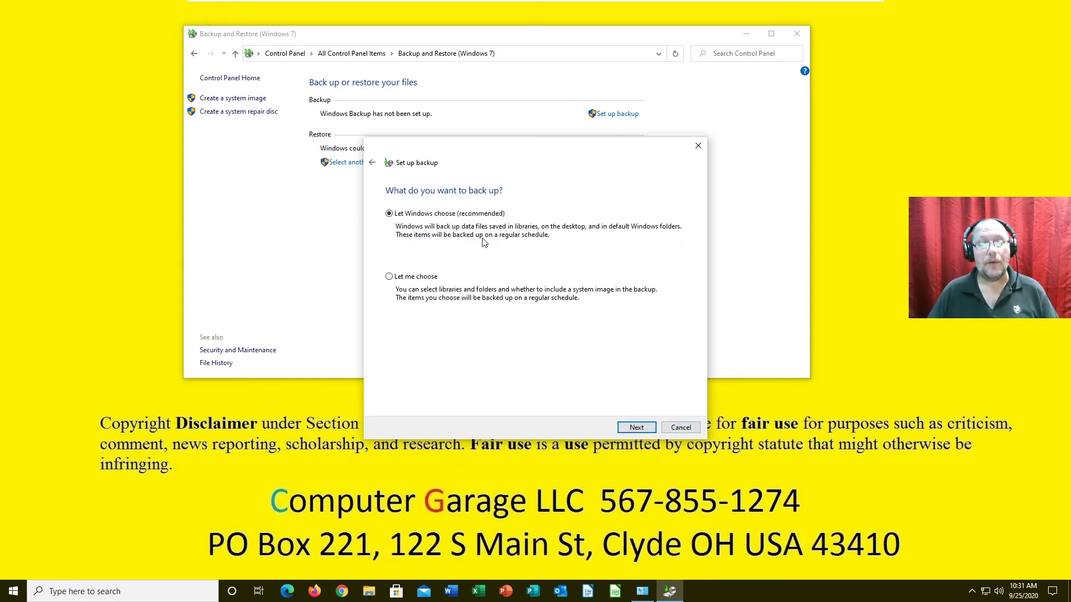
click(428, 279)
click(633, 426)
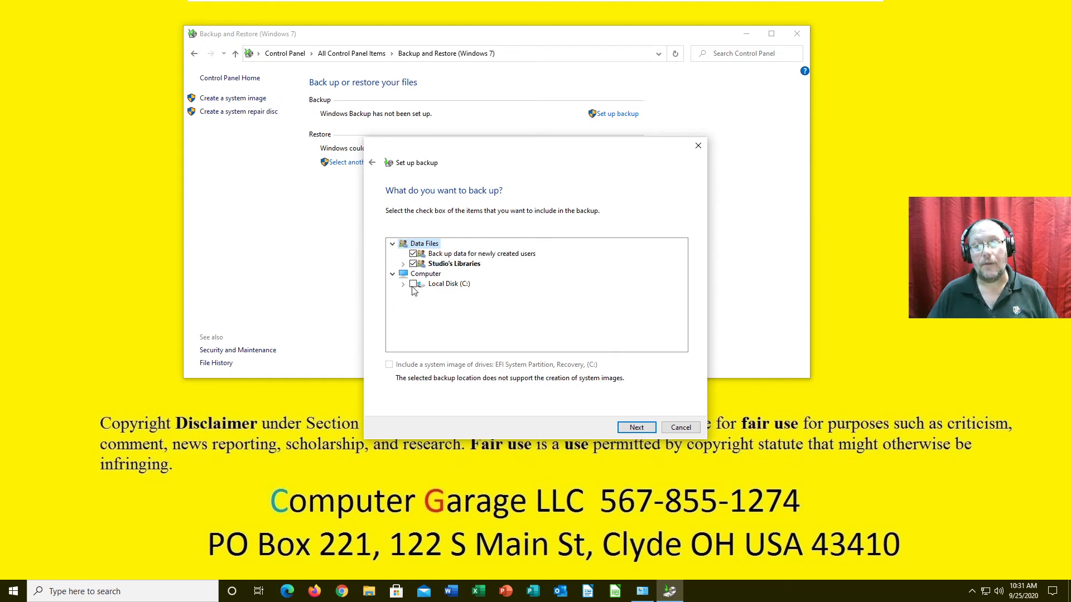
click(679, 429)
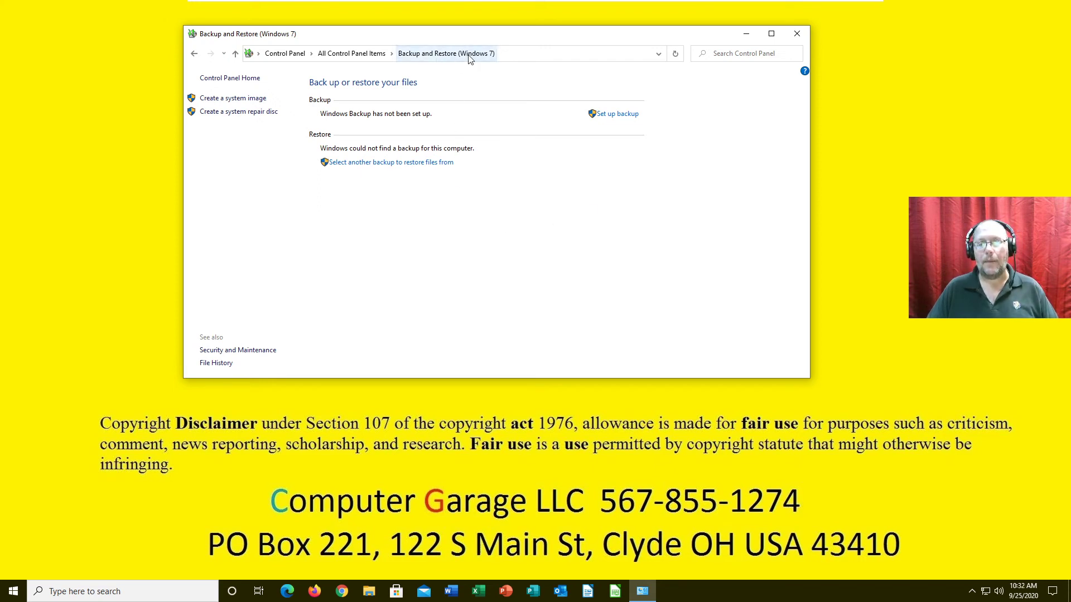
click(801, 37)
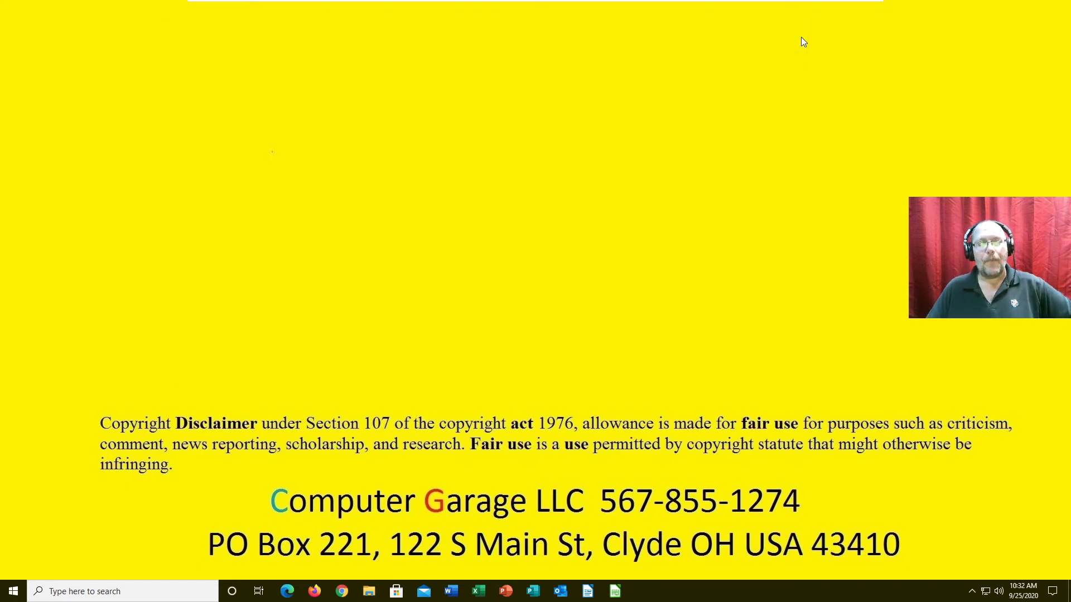